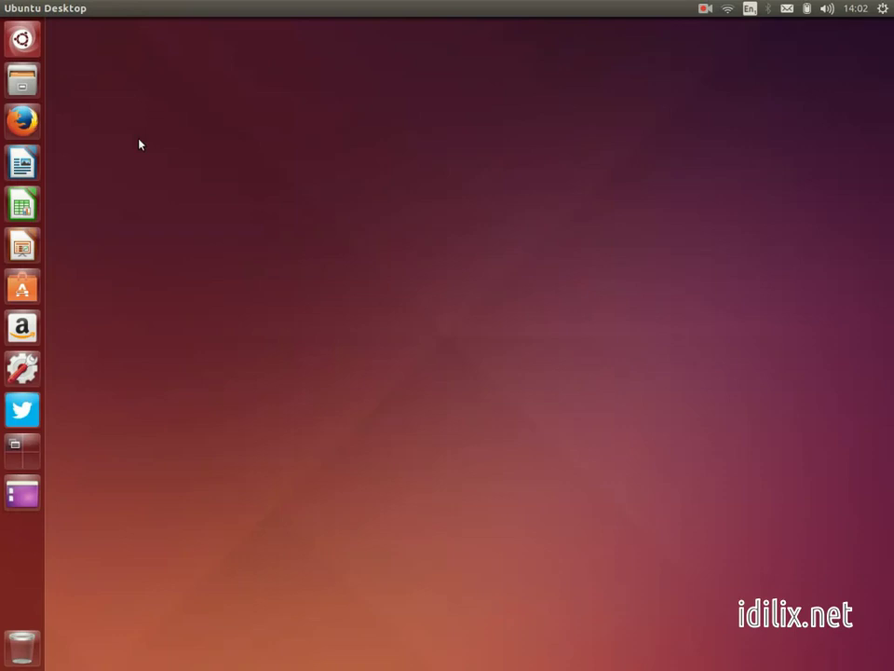
- Open Files, centre its window, and select ubuntu-14.04-desktop-amd64.iso in Documents
{"action": "left_click", "coordinate": [15, 62]}
{"action": "left_click_drag", "start_coordinate": [180, 53], "coordinate": [285, 161]}
{"action": "left_click", "coordinate": [224, 262]}
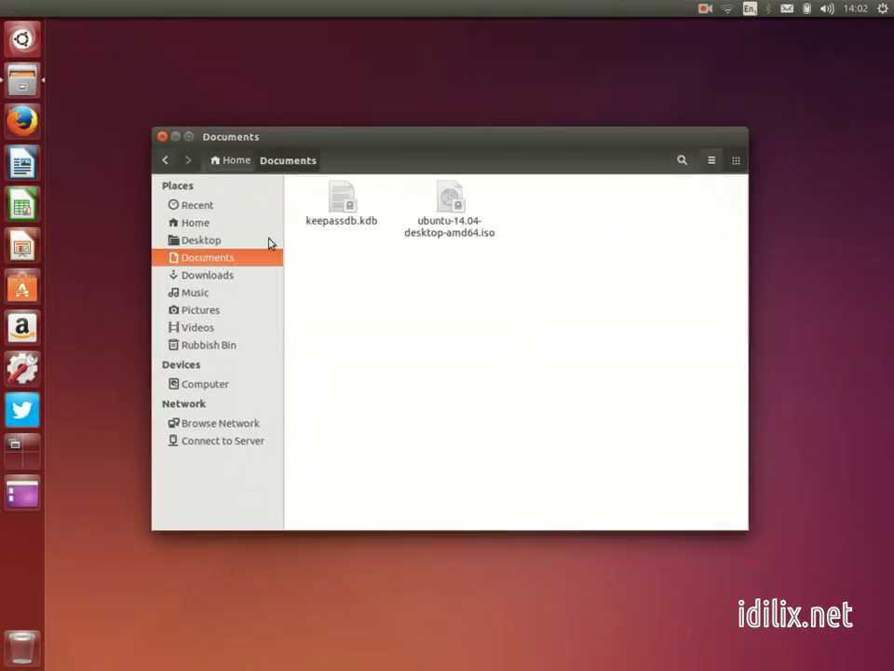
{"action": "left_click", "coordinate": [452, 199]}
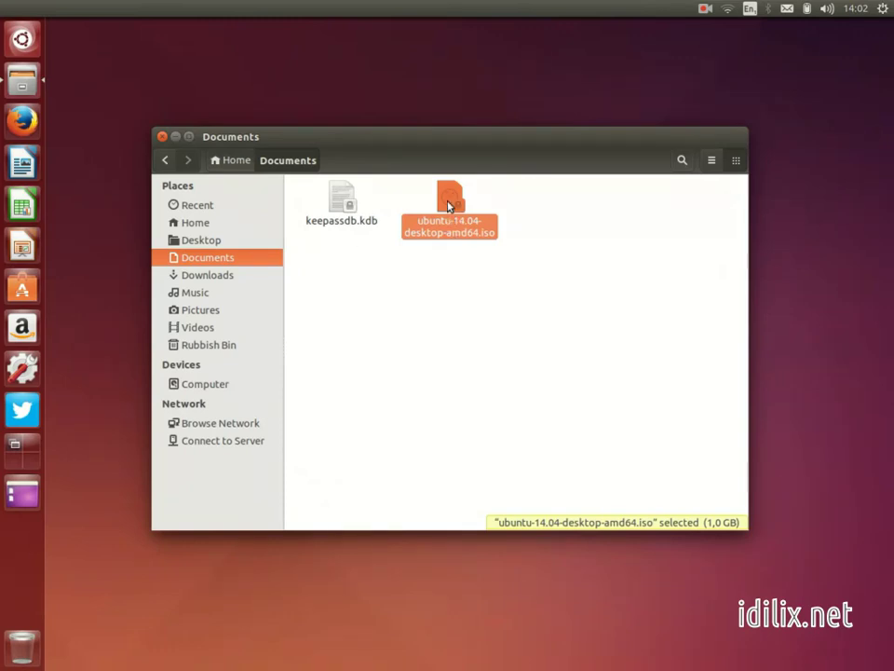
- Check the ISO's right-click actions without choosing one, then search the Dash for 'brasero'
{"action": "right_click", "coordinate": [449, 204]}
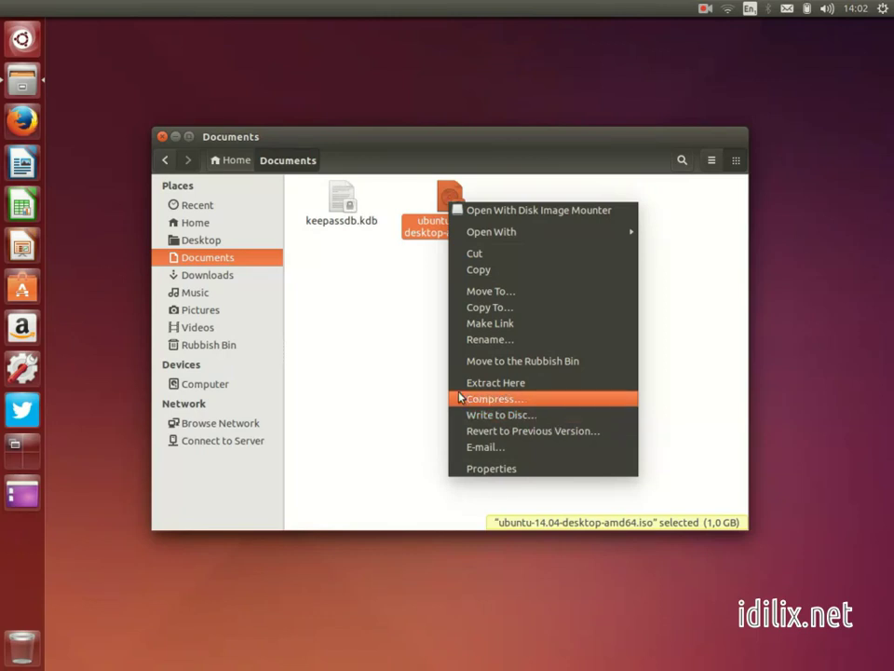
{"action": "left_click", "coordinate": [399, 359]}
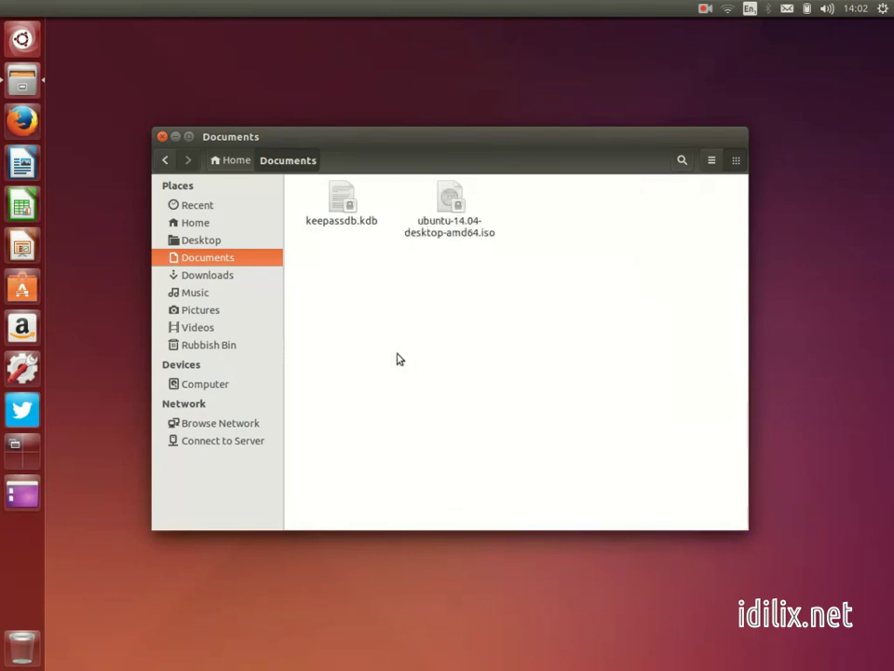
{"action": "key", "text": "super"}
{"action": "type", "text": "brasero"}
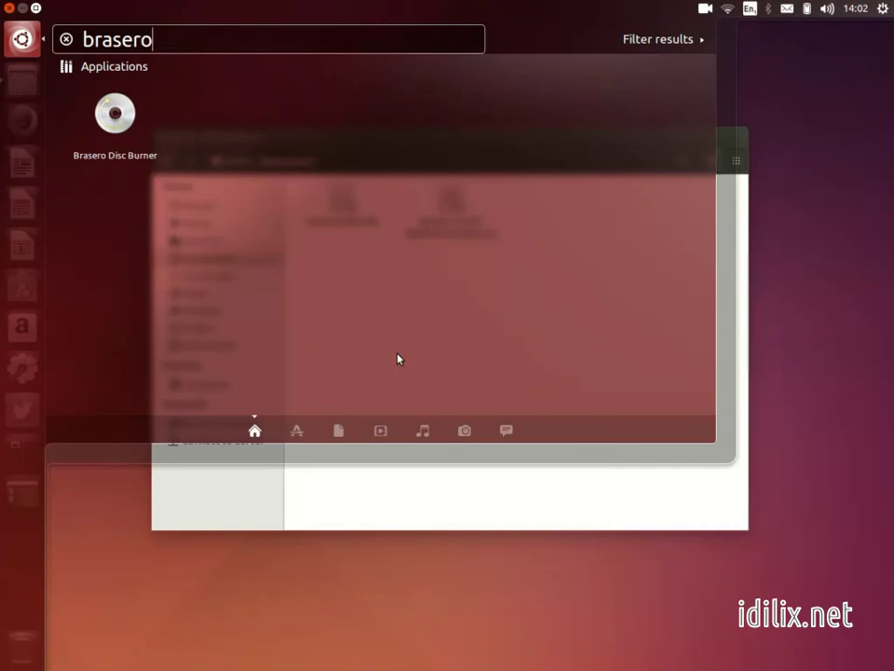
- Launch Brasero Disc Burner, review its new-project options, and close it
{"action": "left_click", "coordinate": [129, 138]}
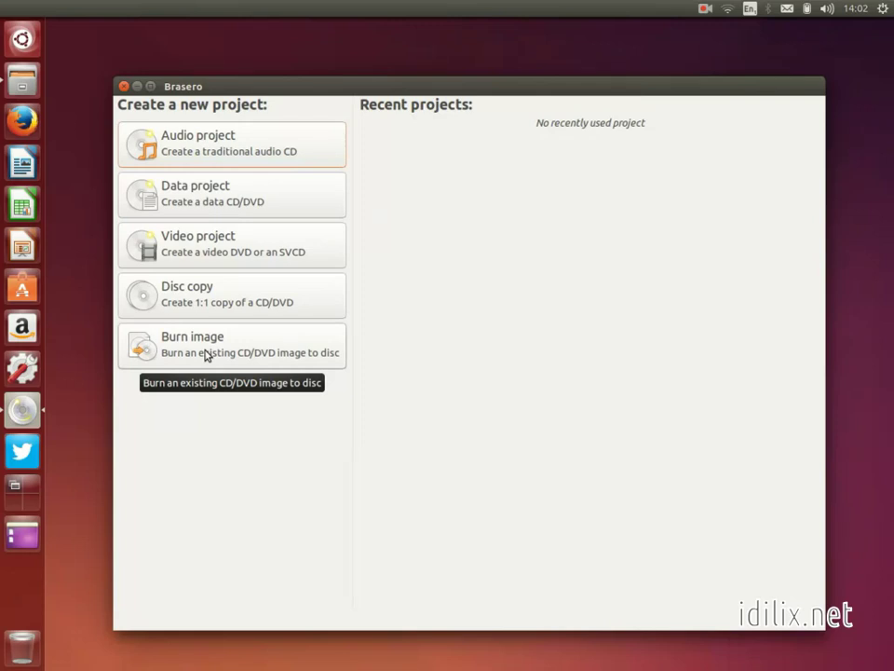
{"action": "left_click", "coordinate": [124, 86]}
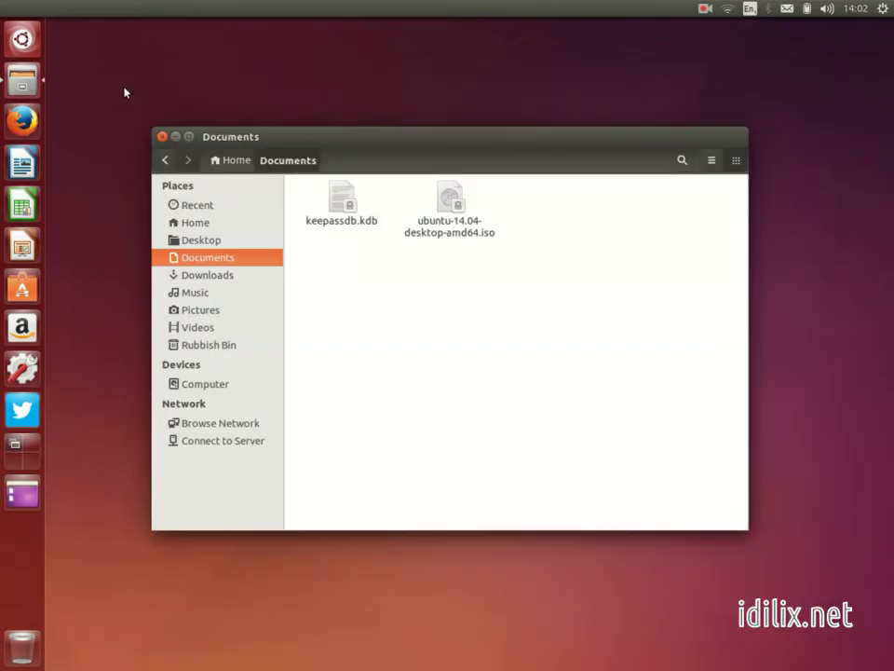
- Minimize Files and launch Startup Disk Creator from a Dash search for 'startupdi'
{"action": "left_click", "coordinate": [176, 138]}
{"action": "key", "text": "super"}
{"action": "type", "text": "s"}
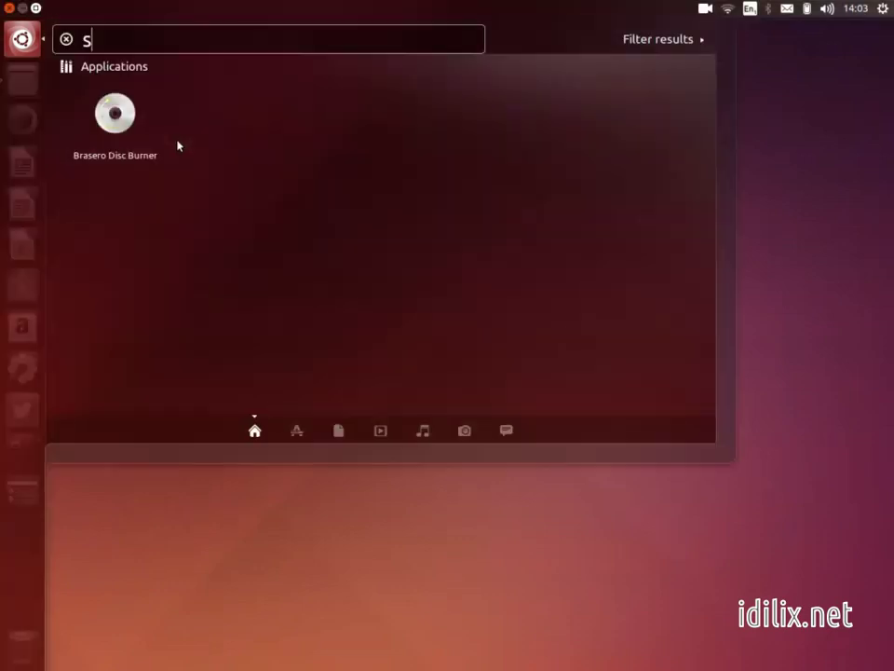
{"action": "type", "text": "tartupdi"}
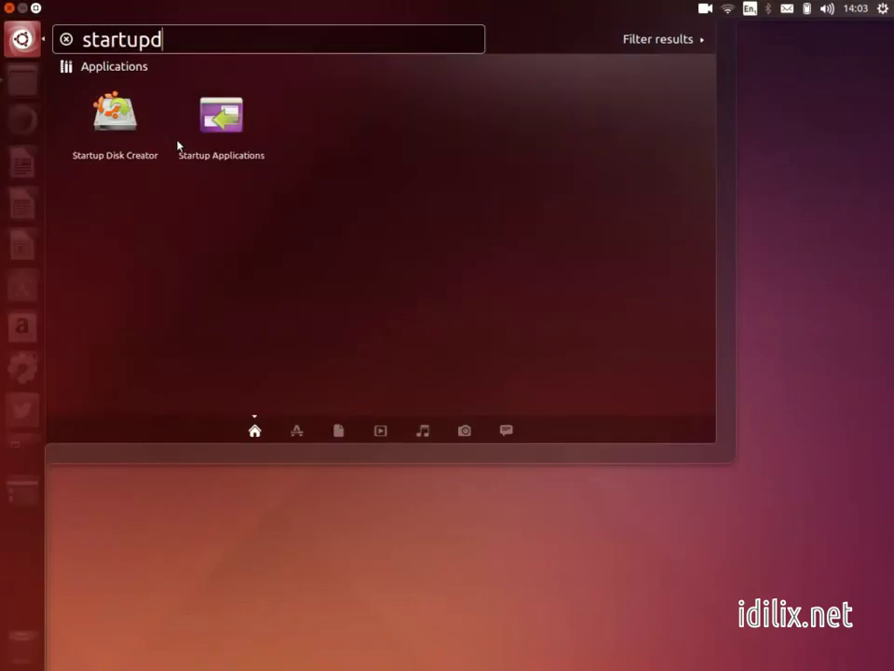
{"action": "left_click", "coordinate": [112, 122]}
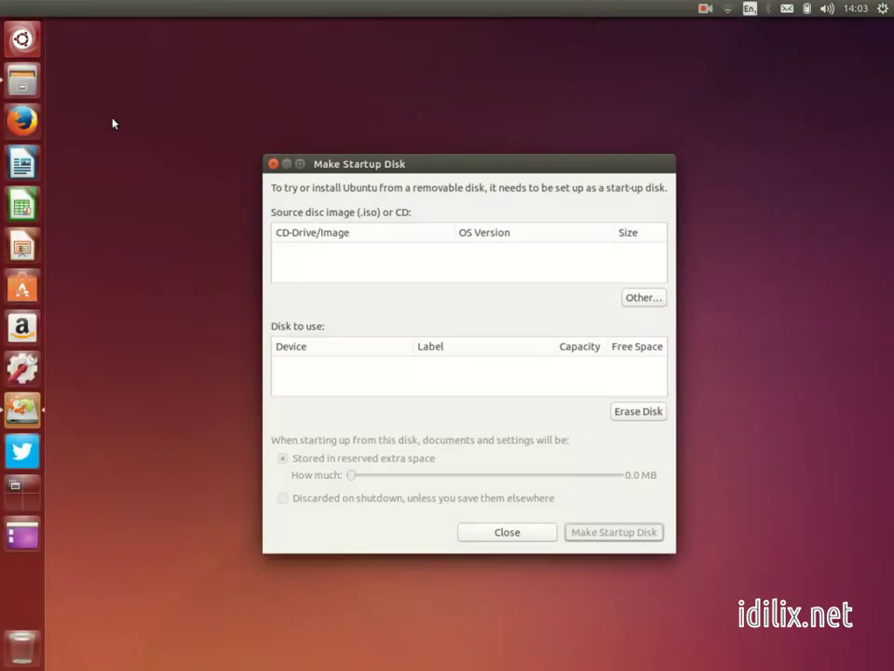
- Load ubuntu-14.04-desktop-amd64.iso from Documents as the source disc image
{"action": "left_click", "coordinate": [639, 305]}
{"action": "left_click", "coordinate": [296, 299]}
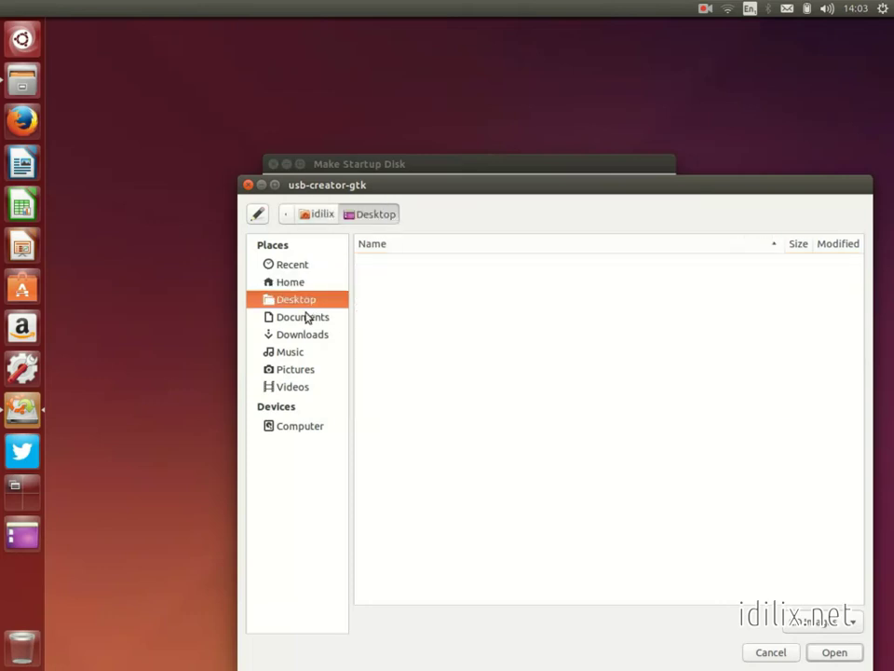
{"action": "left_click", "coordinate": [306, 319]}
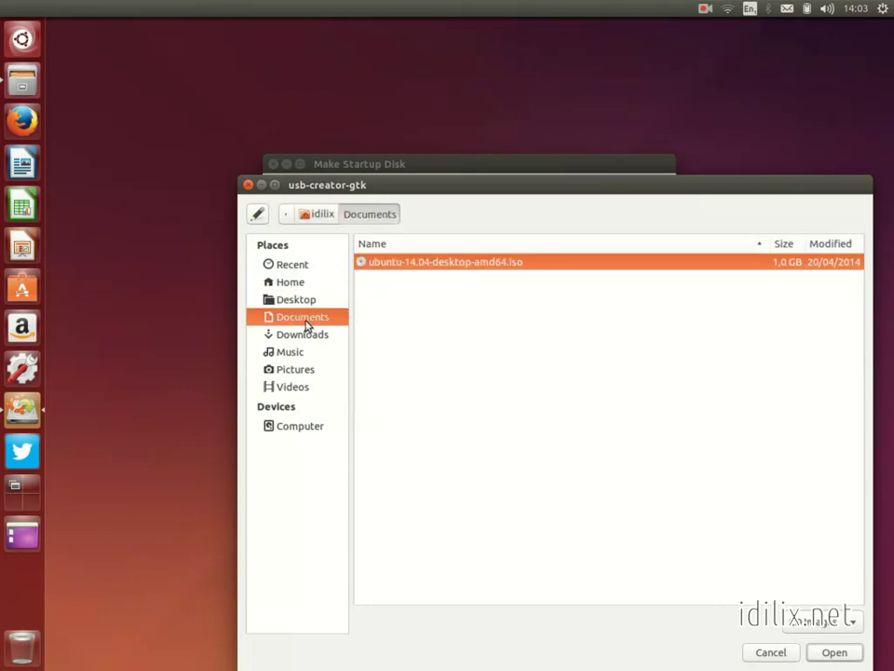
{"action": "left_click", "coordinate": [822, 654]}
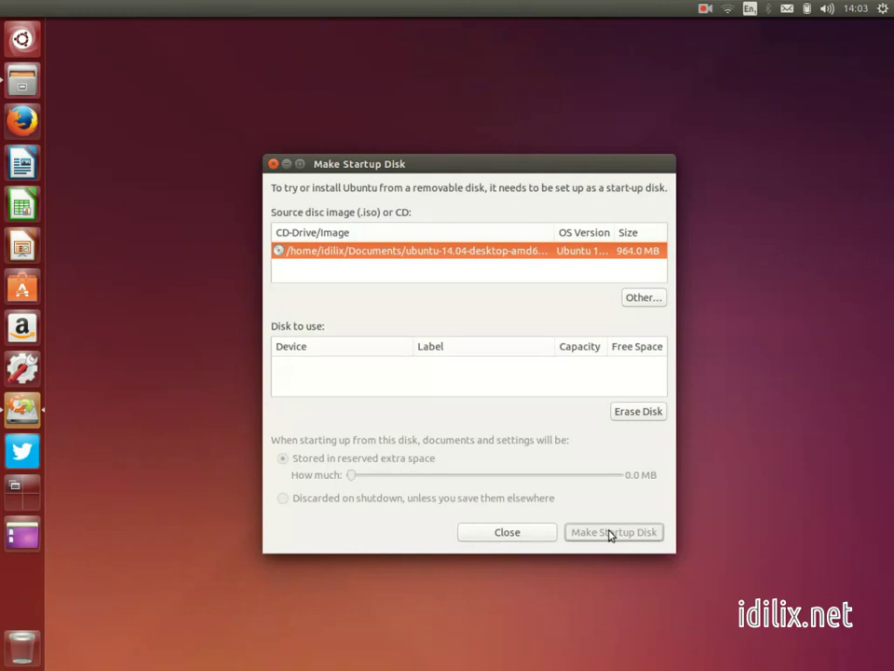
{"action": "left_click", "coordinate": [508, 533]}
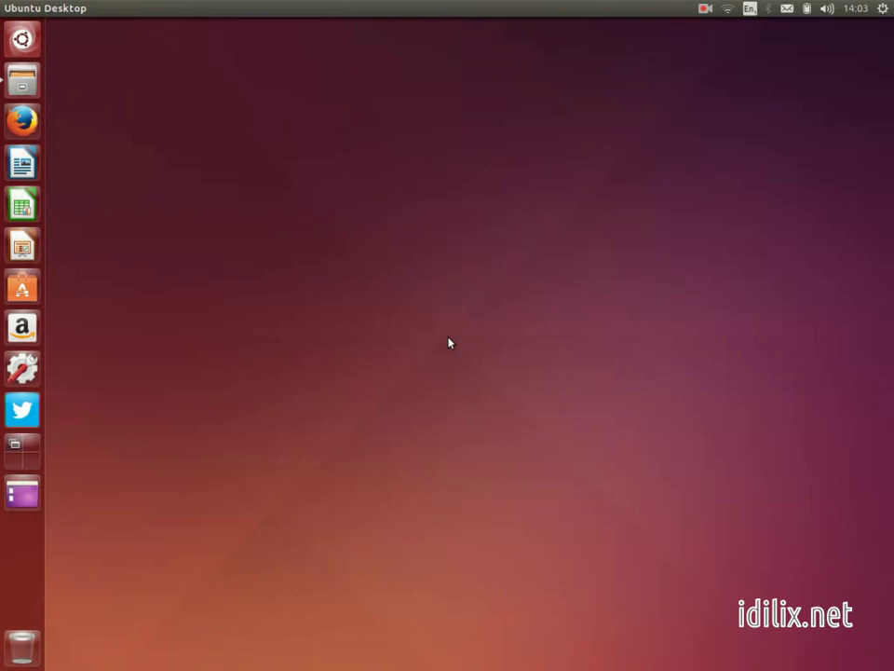
- Launch UNetbootin from a Dash search for 'unetboo' and authenticate with the administrator password
{"action": "left_click", "coordinate": [22, 37]}
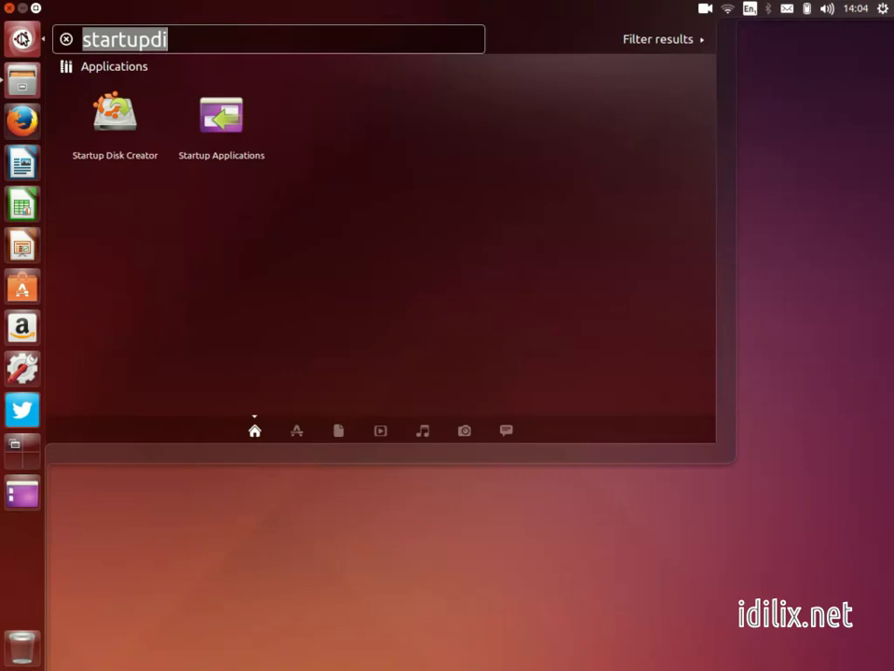
{"action": "type", "text": "une"}
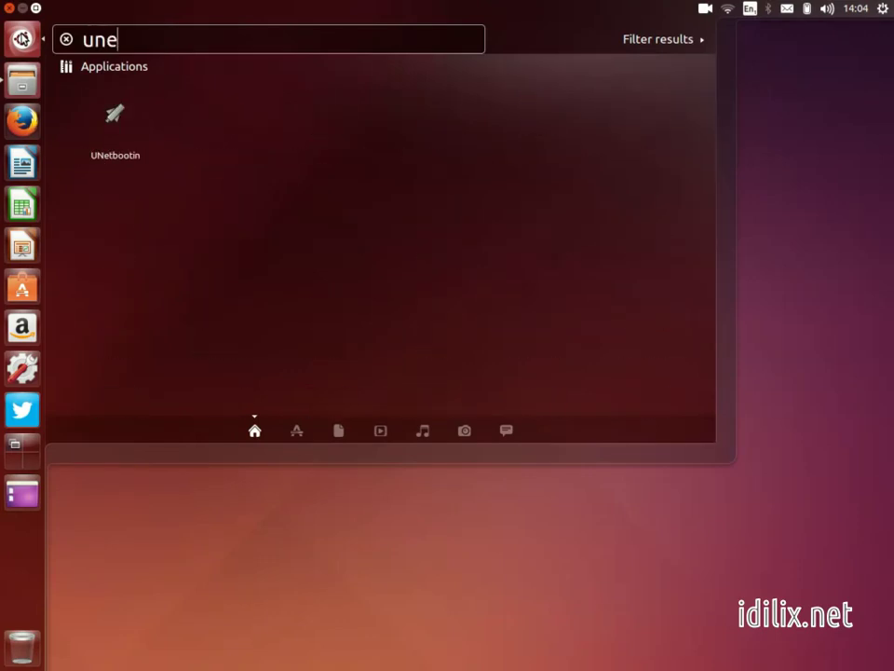
{"action": "type", "text": "tboo"}
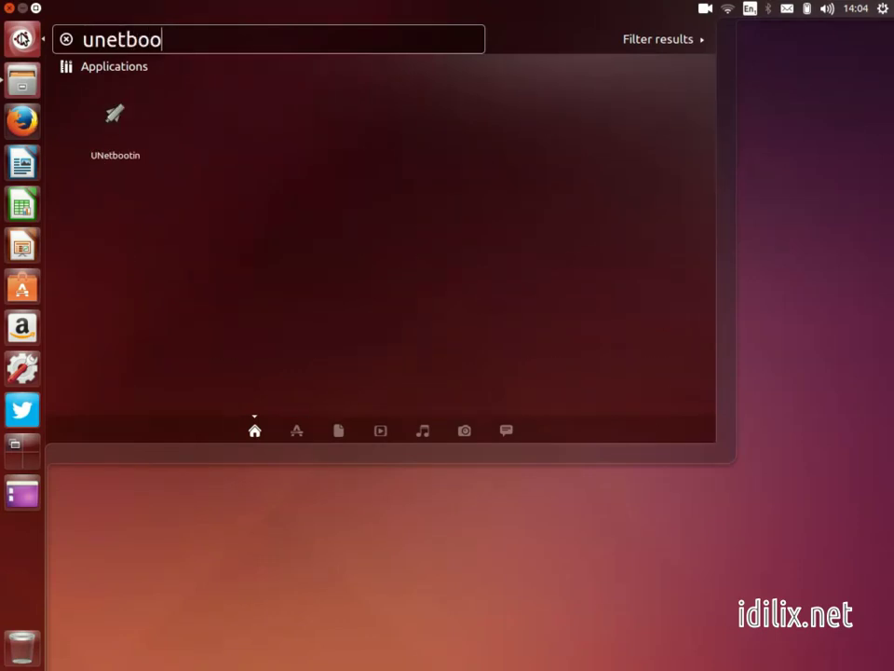
{"action": "left_click", "coordinate": [113, 113]}
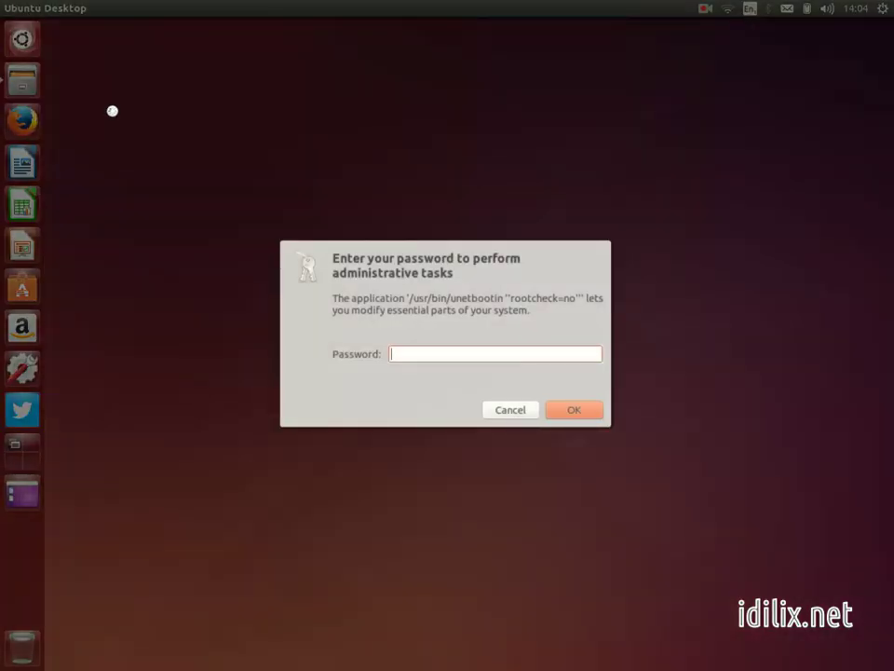
{"action": "type", "text": "********"}
{"action": "key", "text": "Return"}
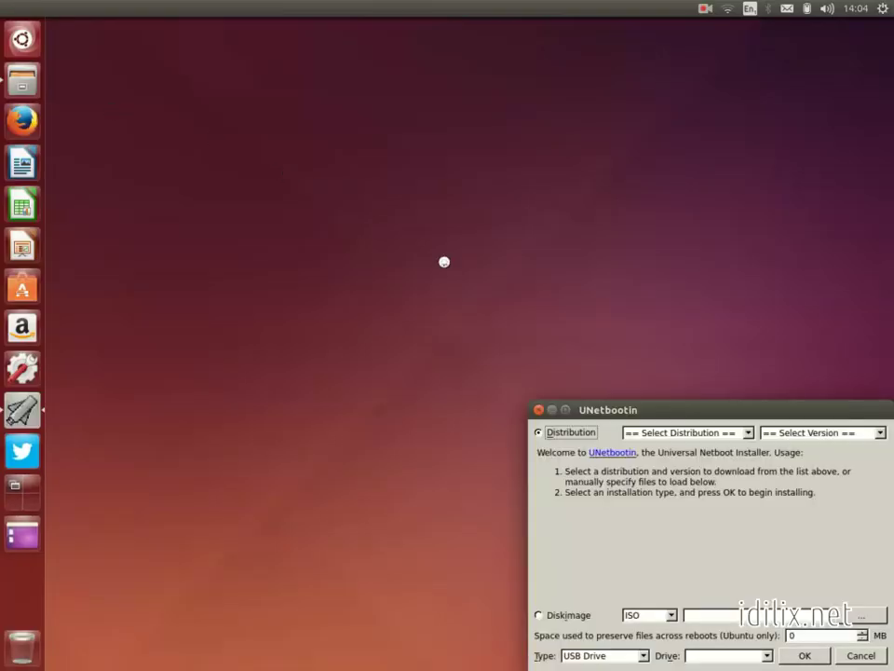
- Centre the UNetbootin window and keep Distribution as the source instead of a disk image
{"action": "left_click_drag", "start_coordinate": [731, 409], "coordinate": [487, 181]}
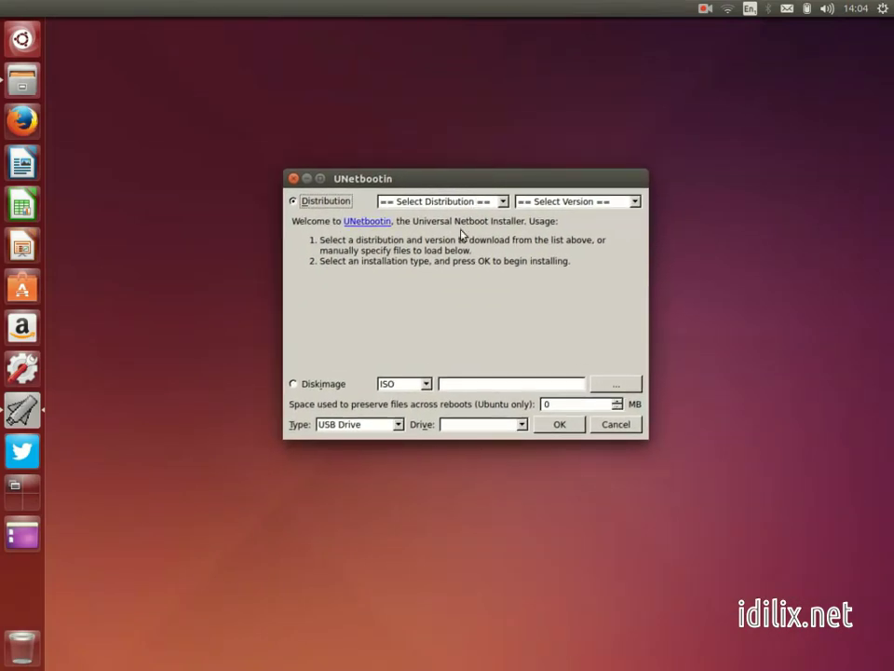
{"action": "left_click", "coordinate": [302, 388]}
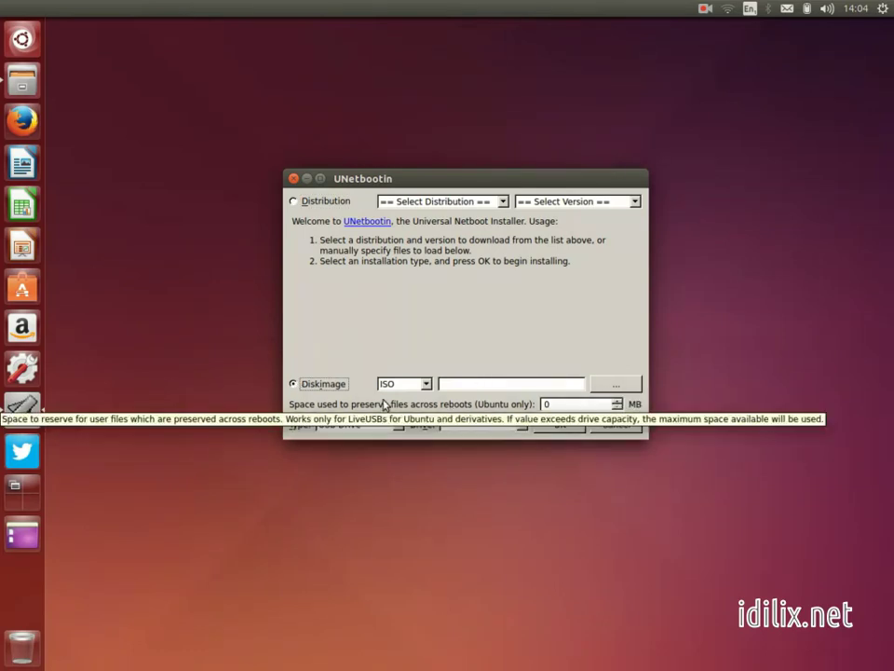
{"action": "left_click", "coordinate": [296, 204]}
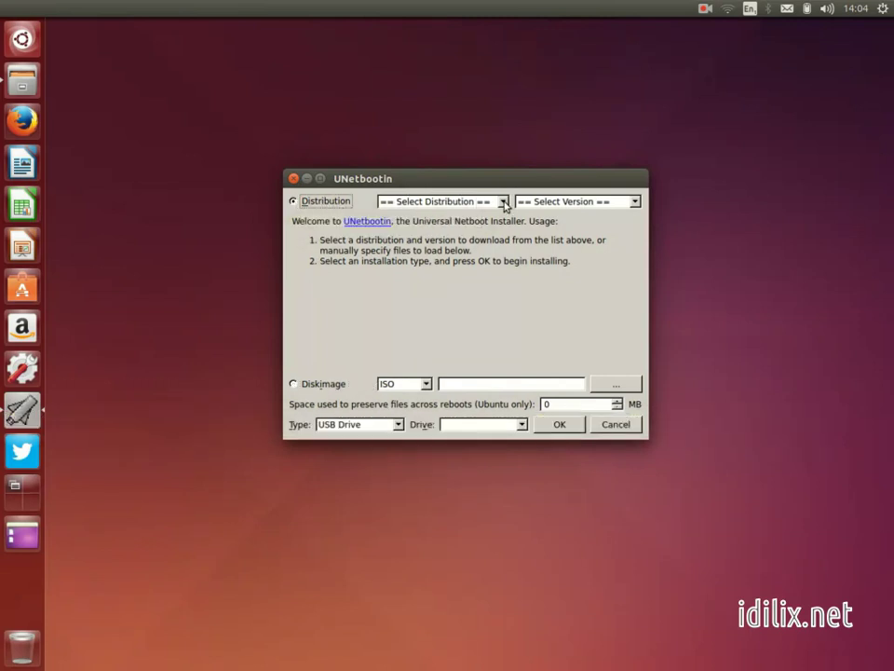
- Choose Debian with version Stable_NetInstall, and keep USB Drive as the type
{"action": "left_click", "coordinate": [461, 201]}
{"action": "scroll", "coordinate": [465, 244], "scroll_direction": "down", "scroll_amount": 1}
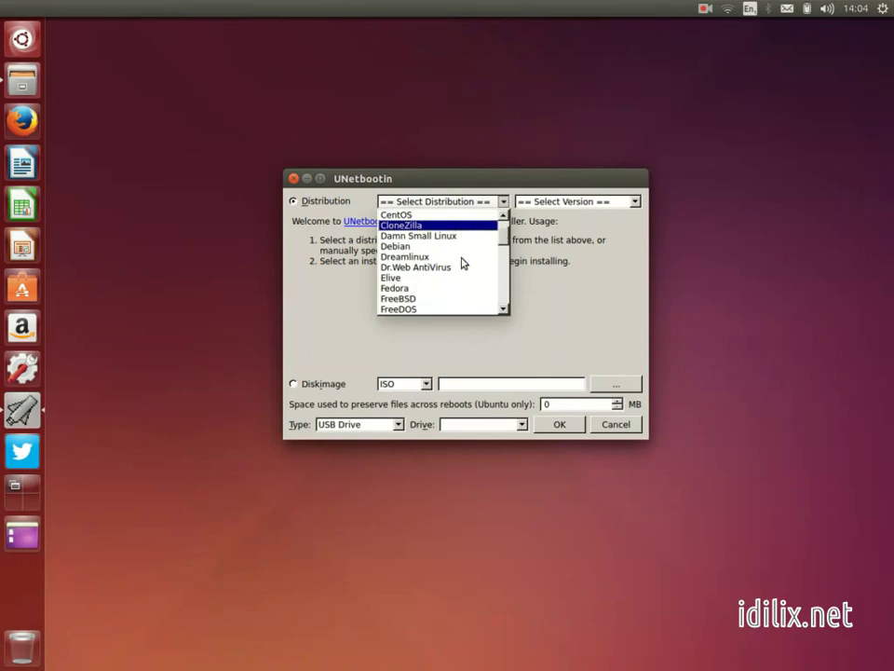
{"action": "left_click", "coordinate": [415, 248]}
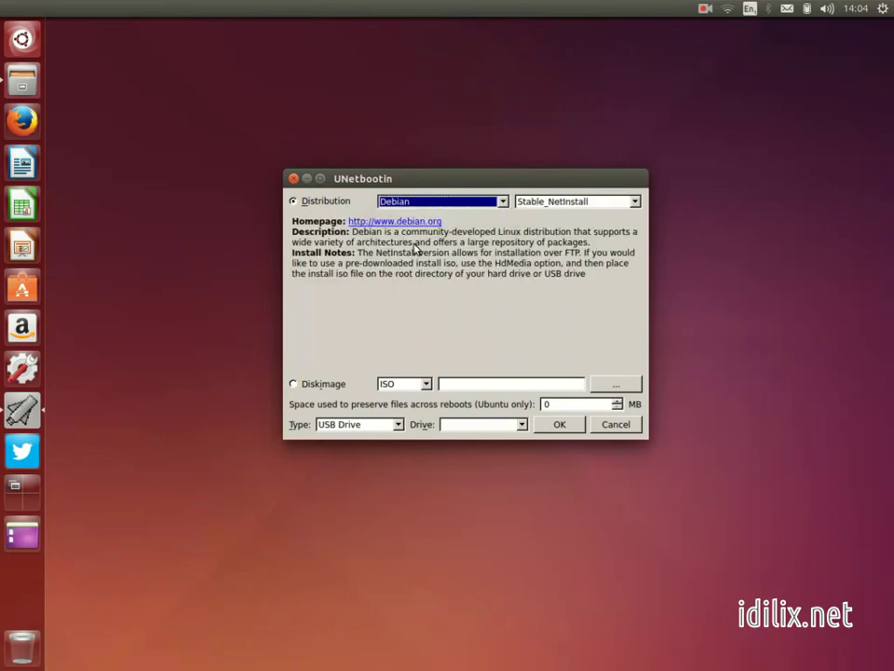
{"action": "left_click", "coordinate": [637, 202]}
{"action": "left_click", "coordinate": [635, 200]}
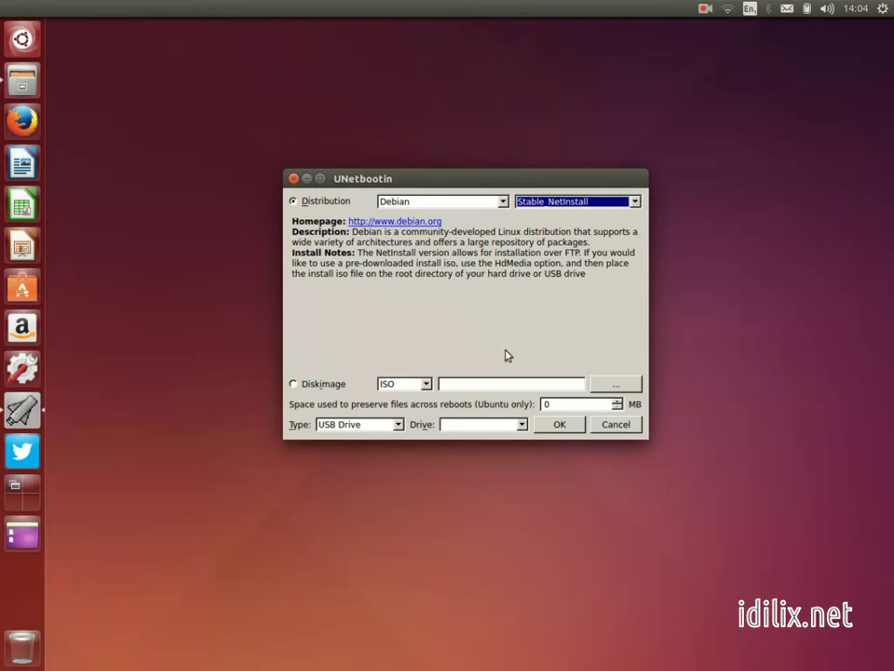
{"action": "left_click", "coordinate": [397, 425]}
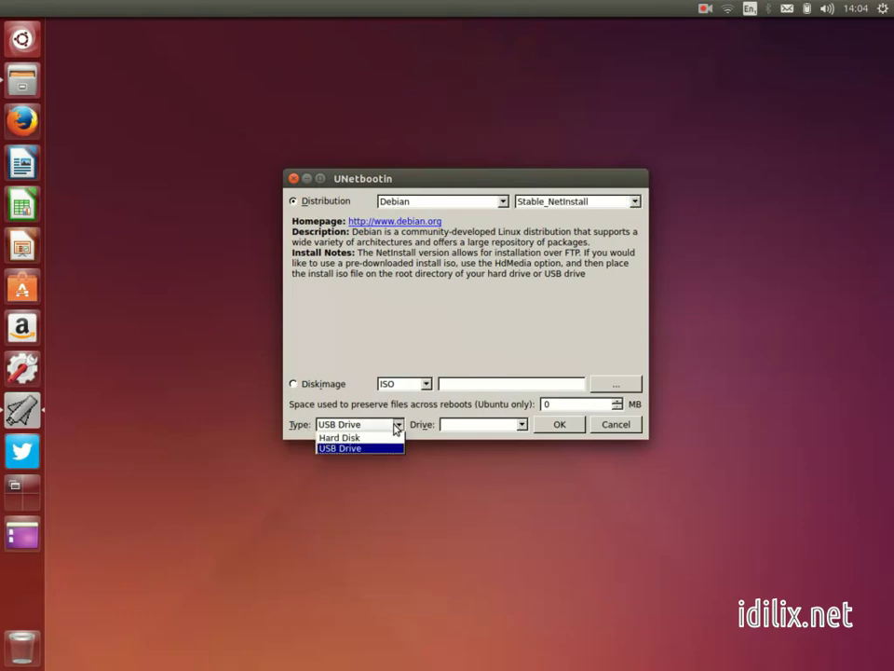
{"action": "left_click", "coordinate": [396, 426]}
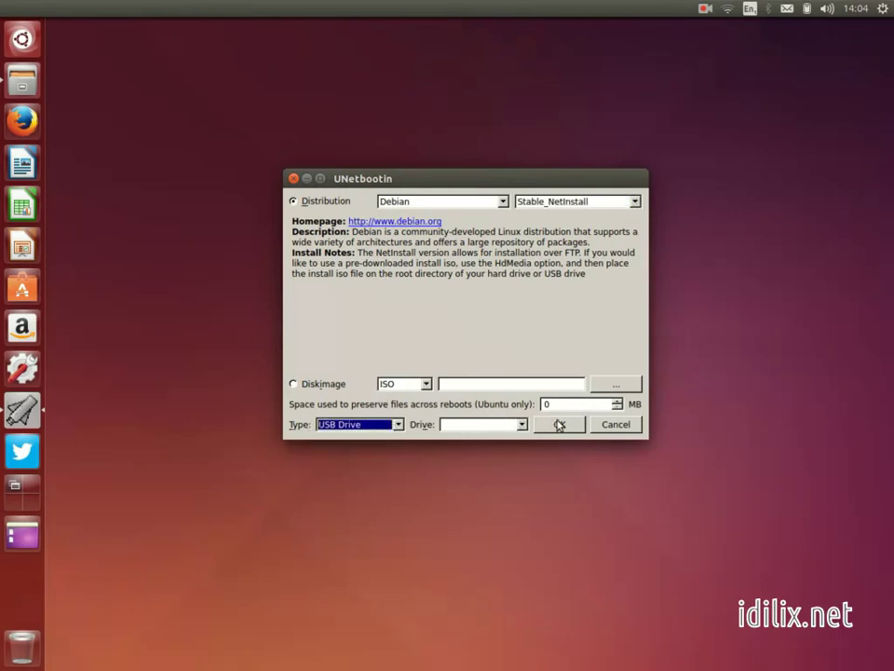